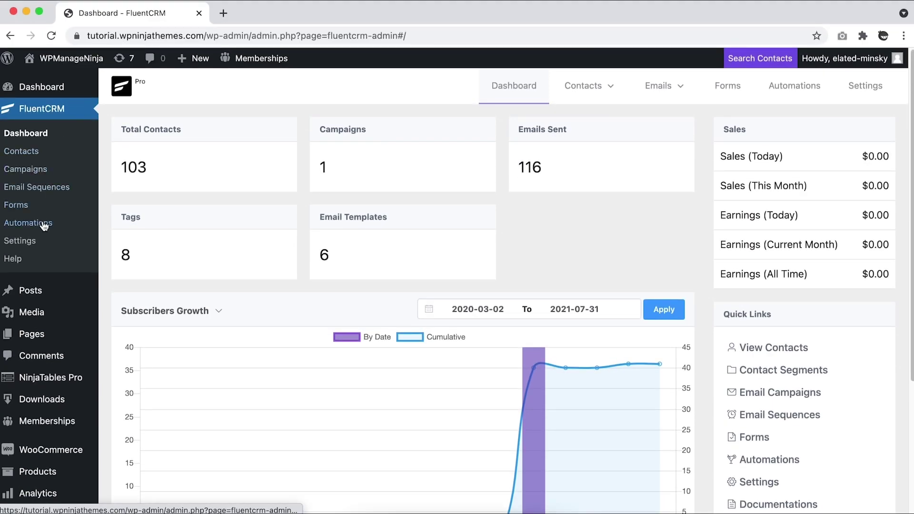
Step: Enable the subscription checkbox on WooCommerce checkout in General Settings
click(29, 244)
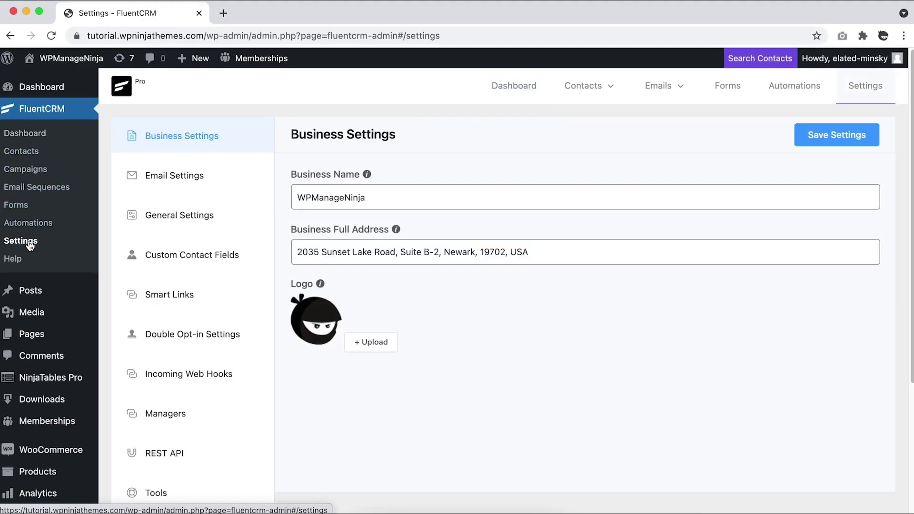
click(192, 222)
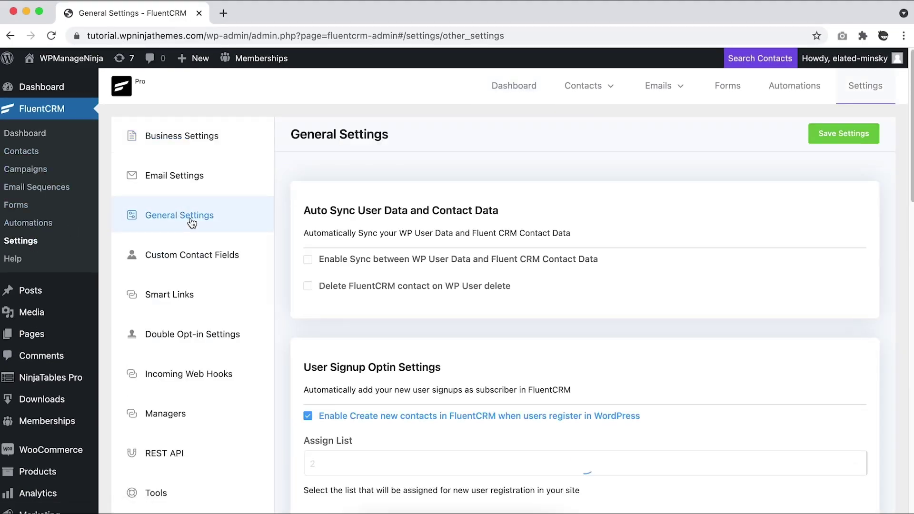
scroll(289, 233, down, 20)
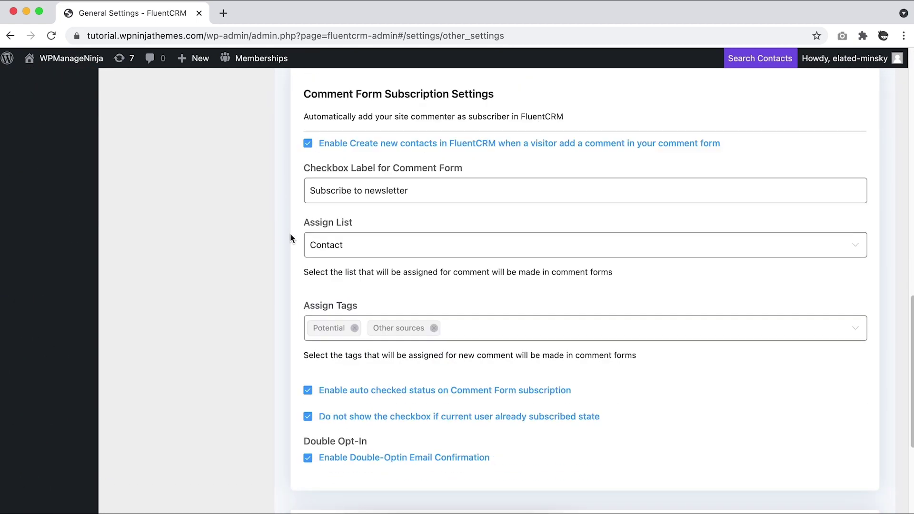
click(307, 388)
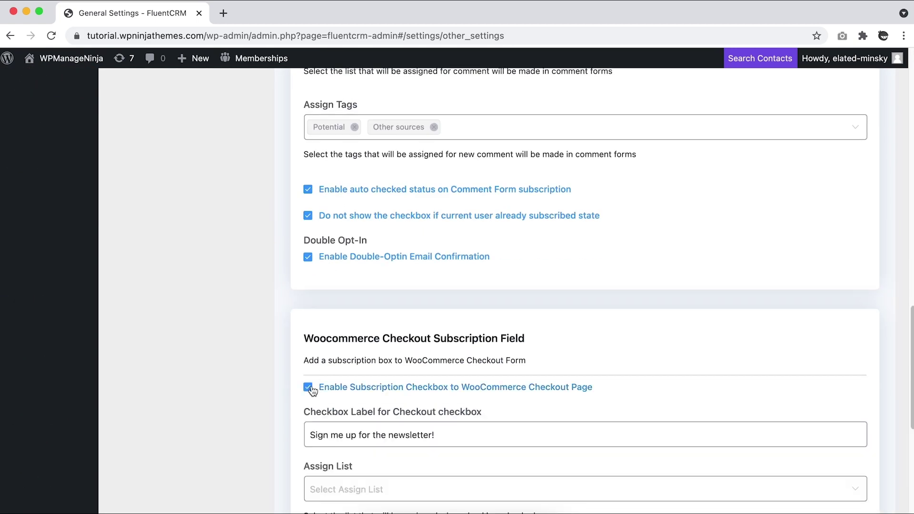
scroll(328, 396, down, 5)
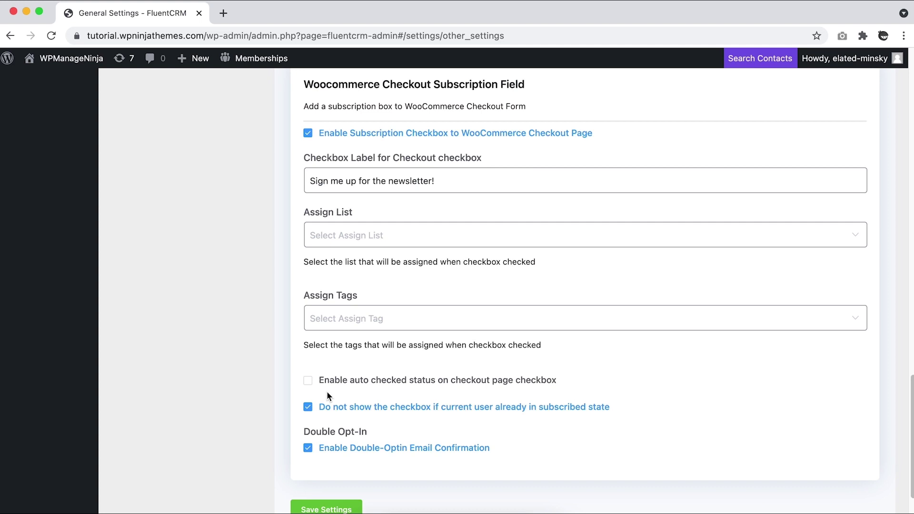
Step: Assign List A and the Potential and Subscriber tags to checkout subscribers
click(379, 240)
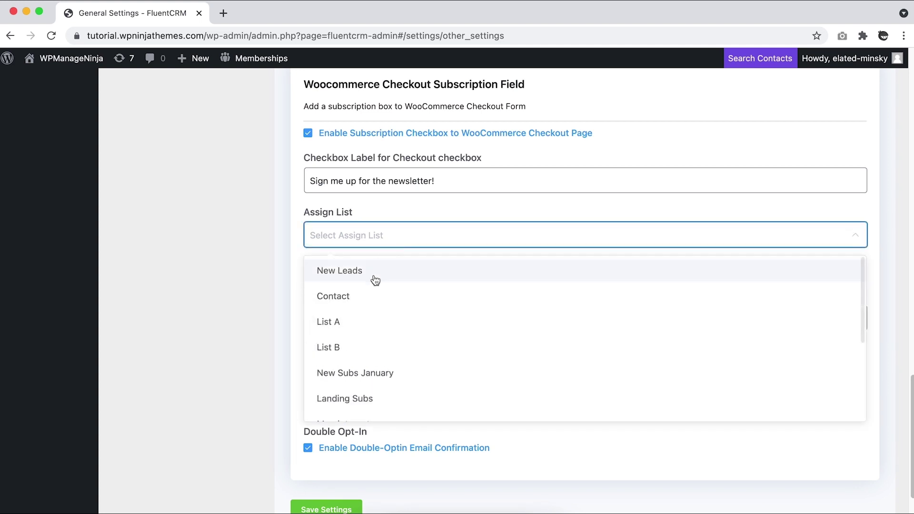
click(353, 320)
scroll(373, 292, down, 1)
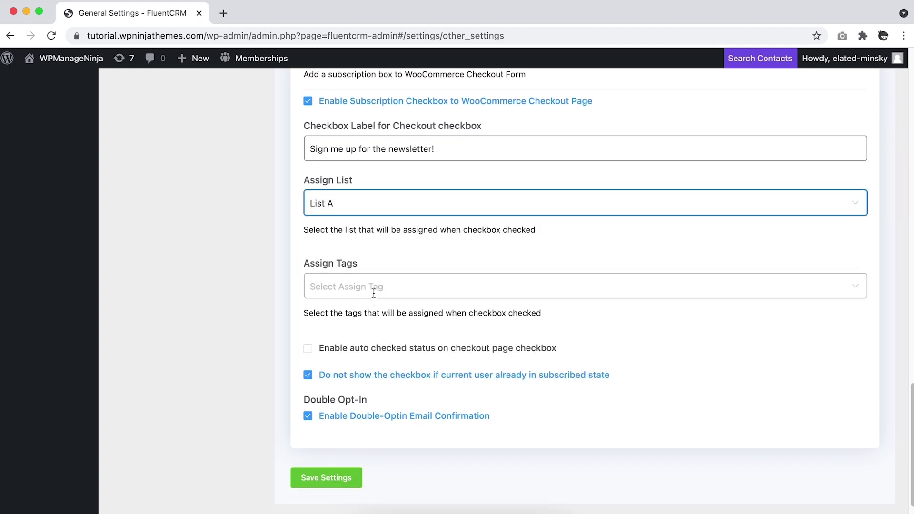
click(374, 293)
click(338, 424)
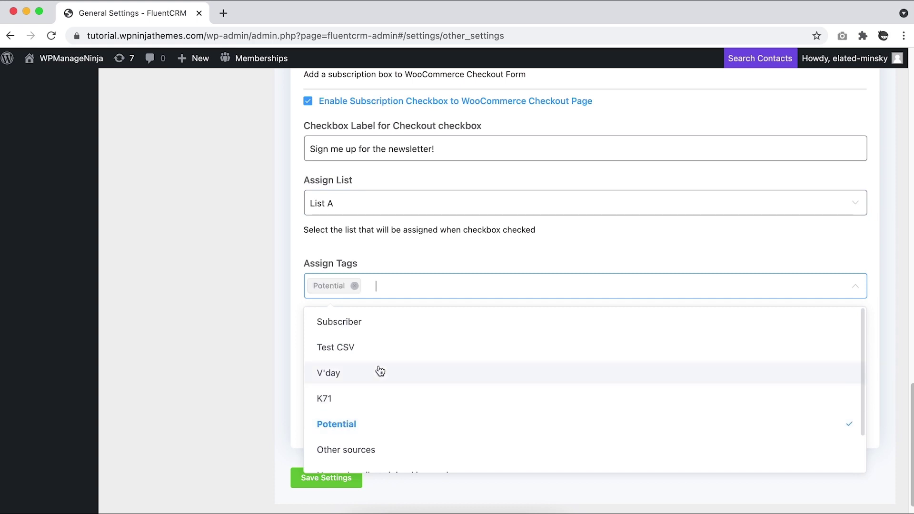
click(339, 249)
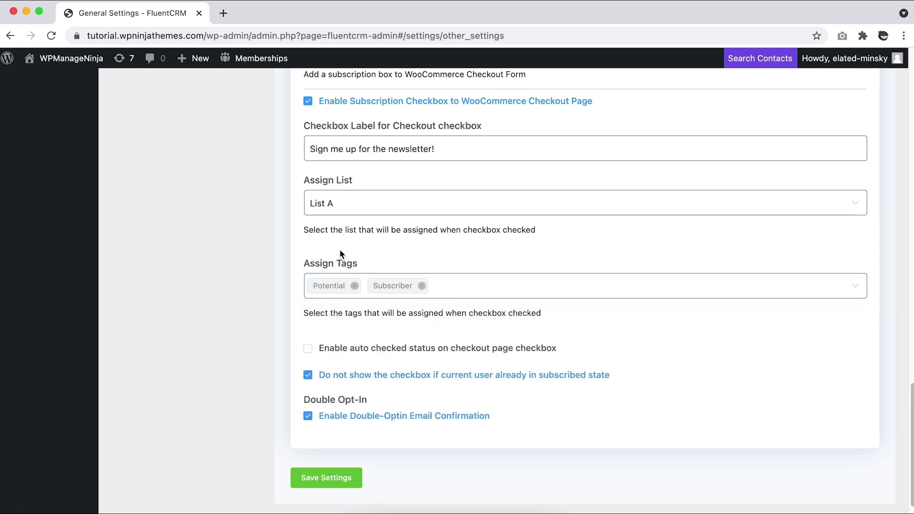
scroll(333, 252, down, 1)
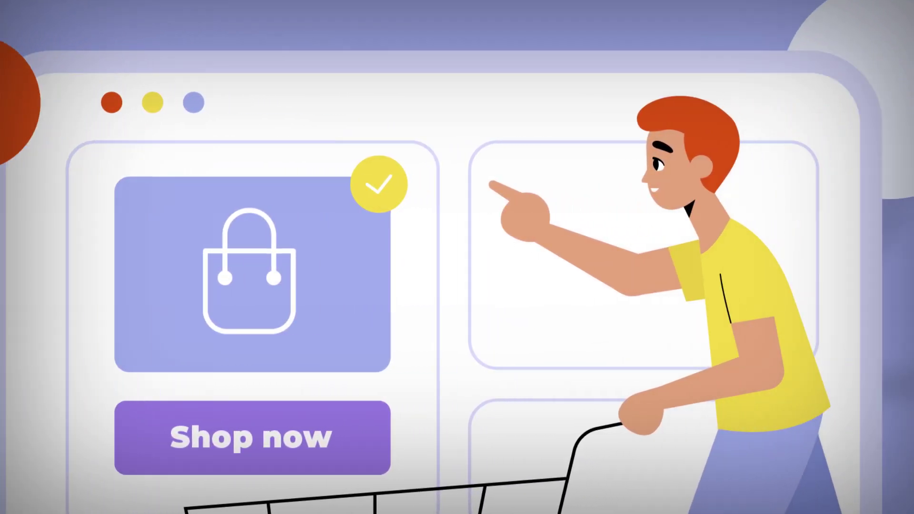
Step: Go to Contacts > Lists to review the contact lists, including First-Time Buyer
mouse_move(613, 99)
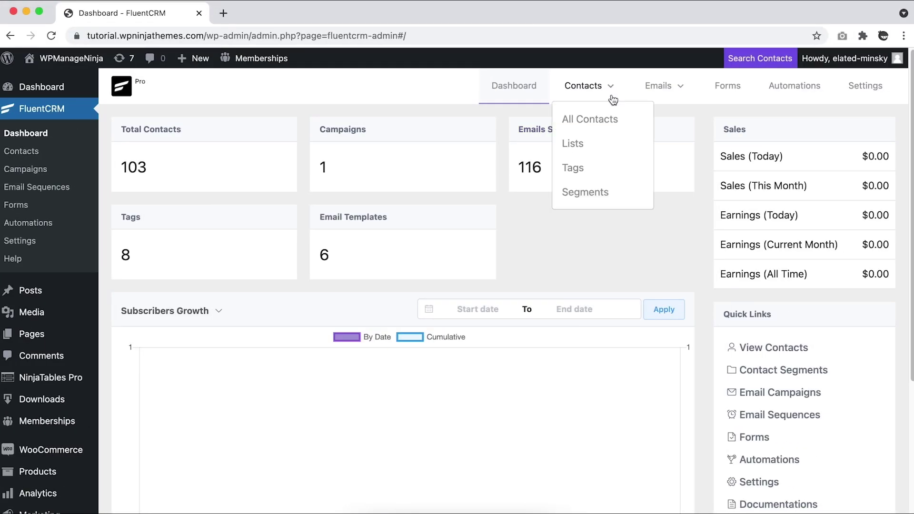
click(588, 144)
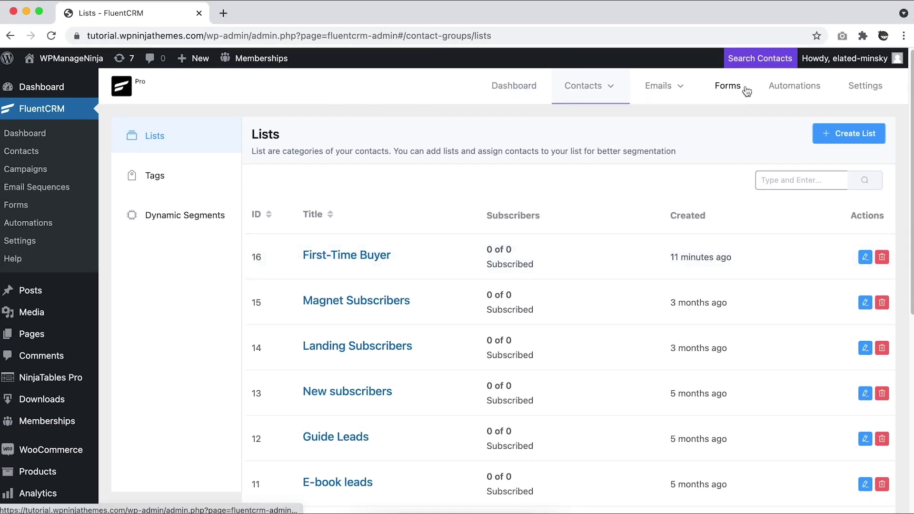
Step: Create a new automation funnel triggered by WooCommerce New Order (Processing)
click(783, 91)
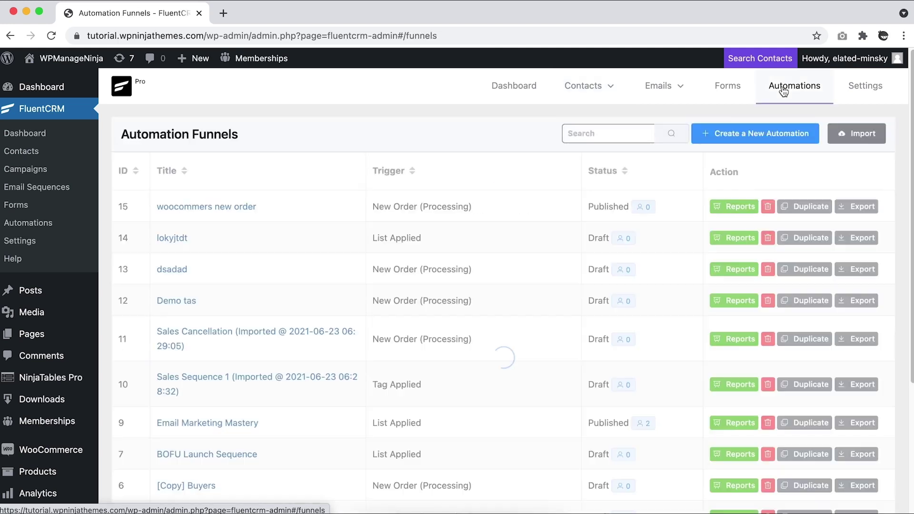
click(777, 138)
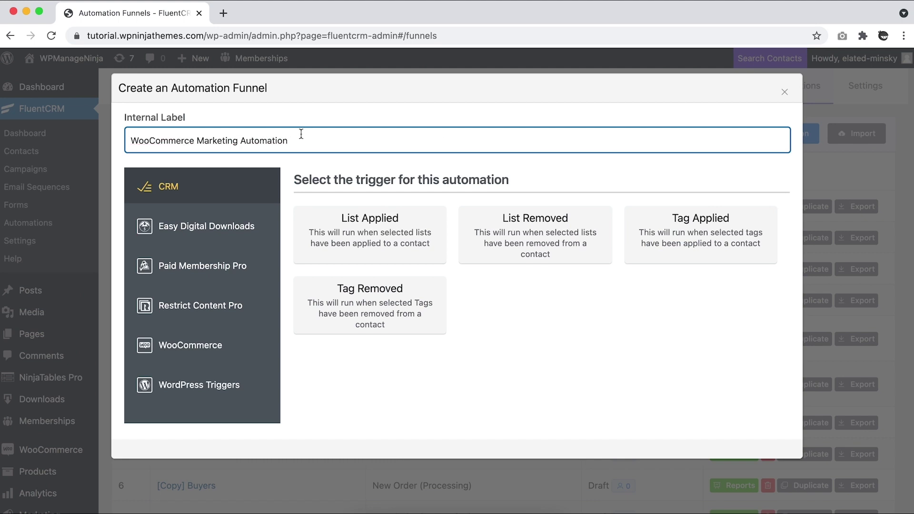
click(226, 346)
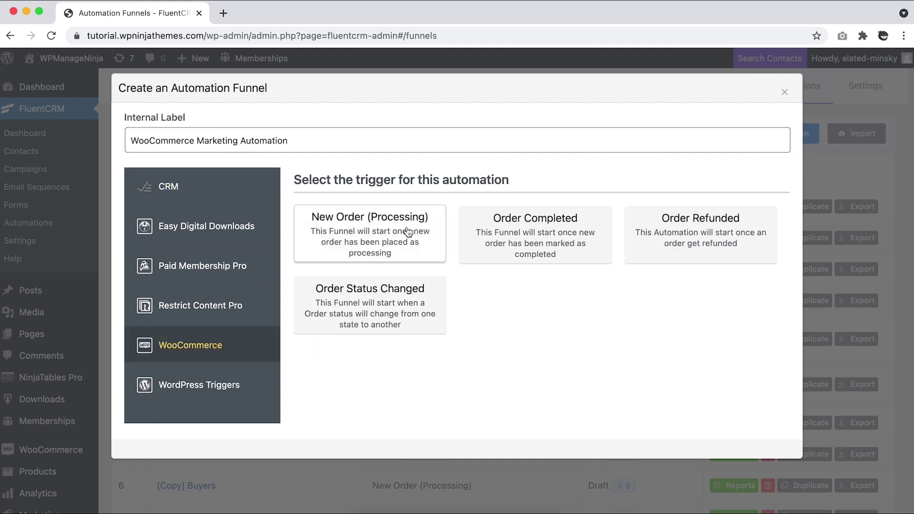
click(386, 237)
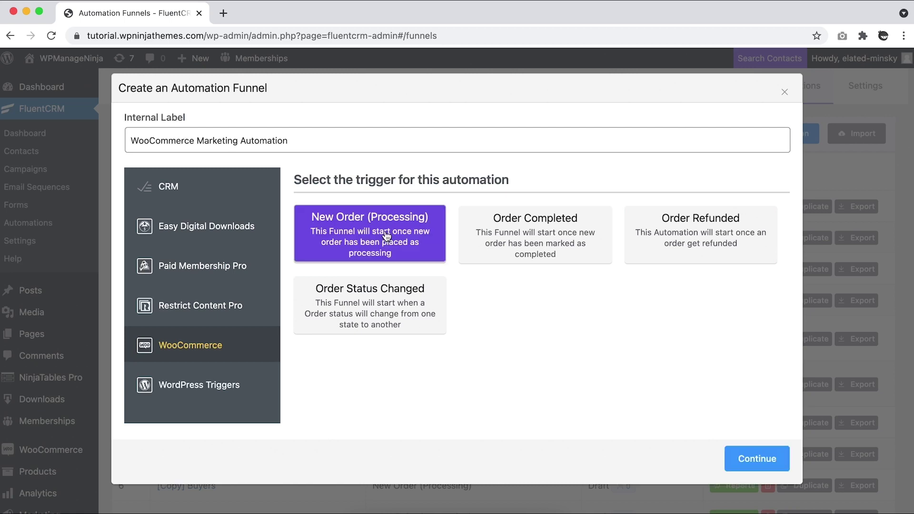
click(749, 458)
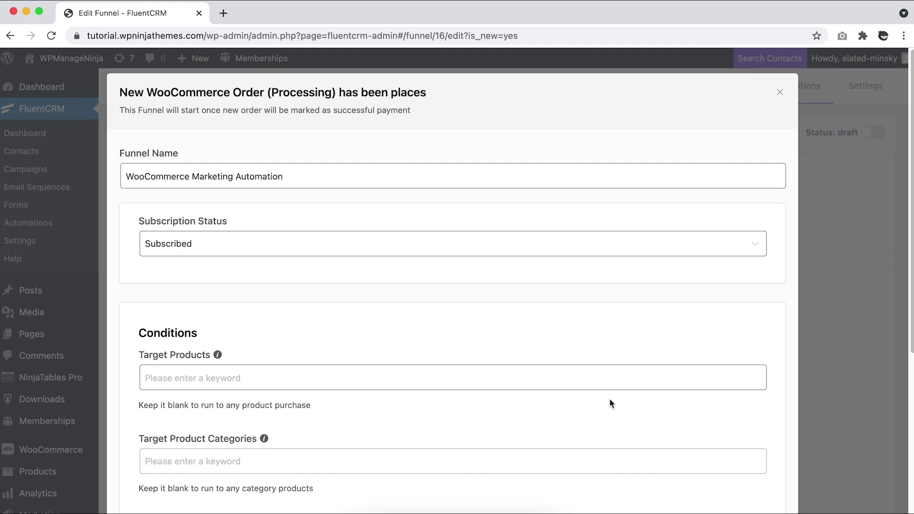
Step: Limit the trigger to Subscribed contacts and save its settings
click(505, 248)
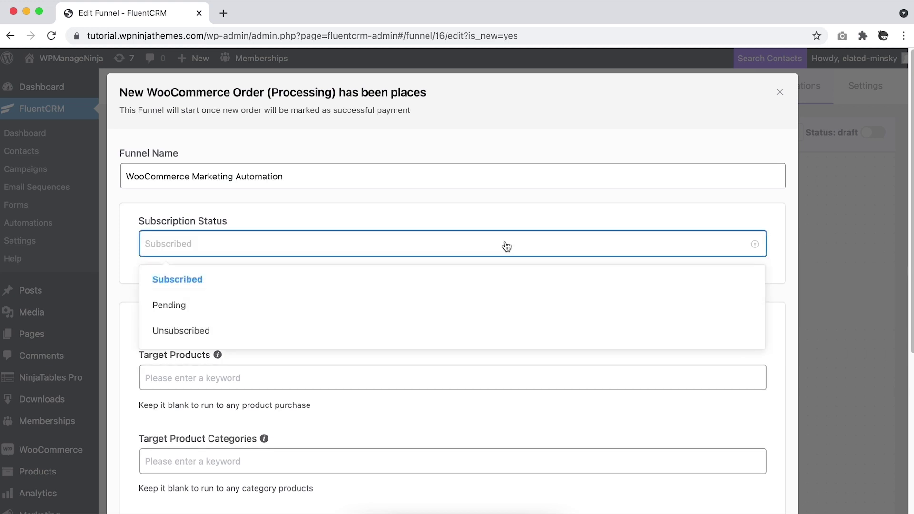
click(334, 288)
scroll(333, 286, down, 5)
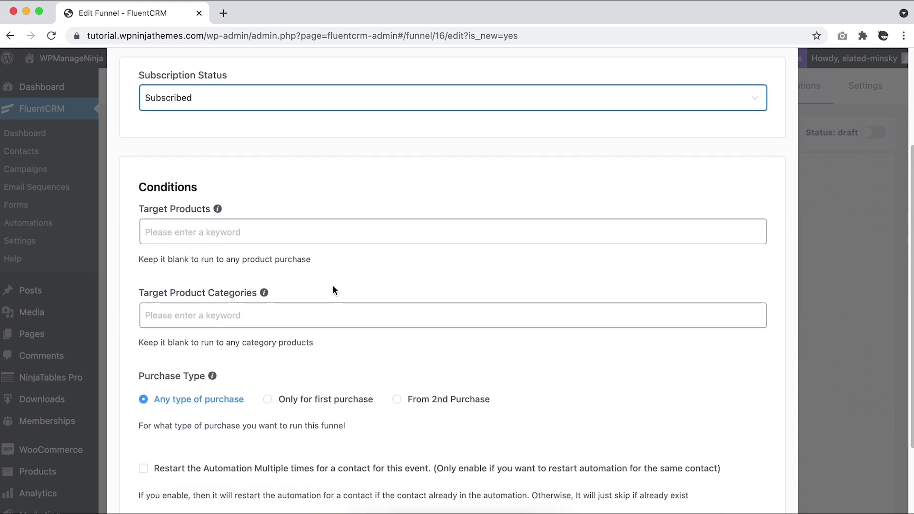
scroll(332, 285, down, 3)
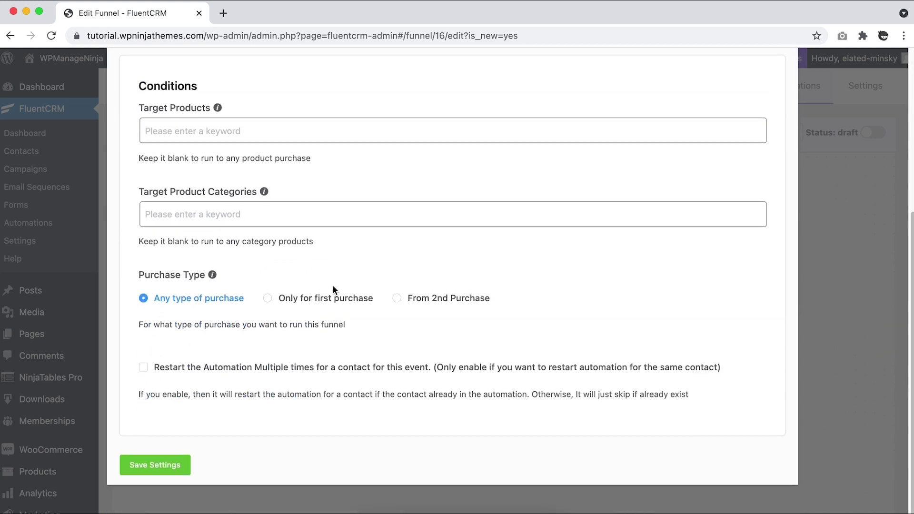
click(164, 465)
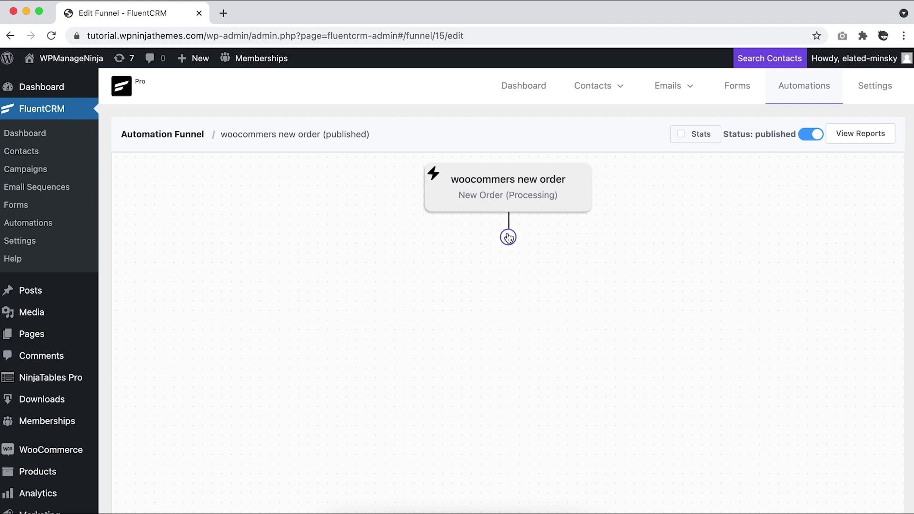
Step: Add an Apply Tag step after the order trigger with the Returning Buyer tag
click(507, 237)
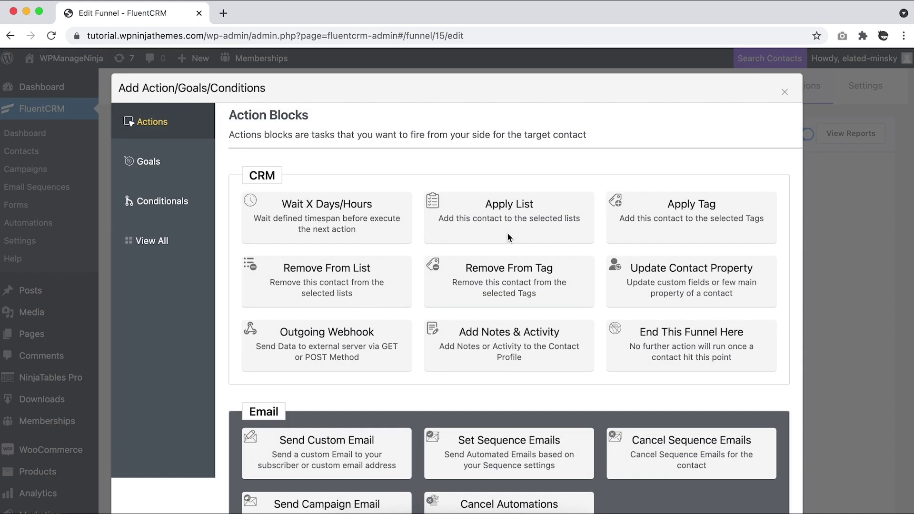
click(662, 219)
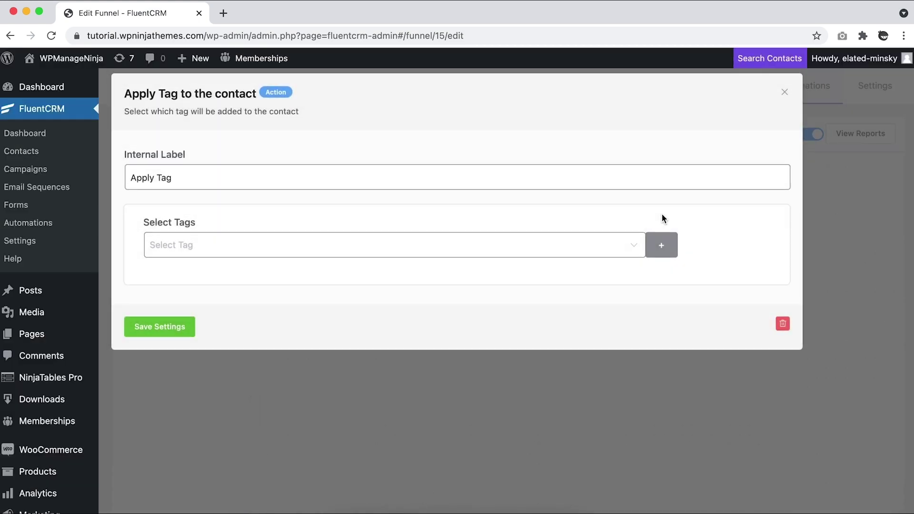
click(628, 253)
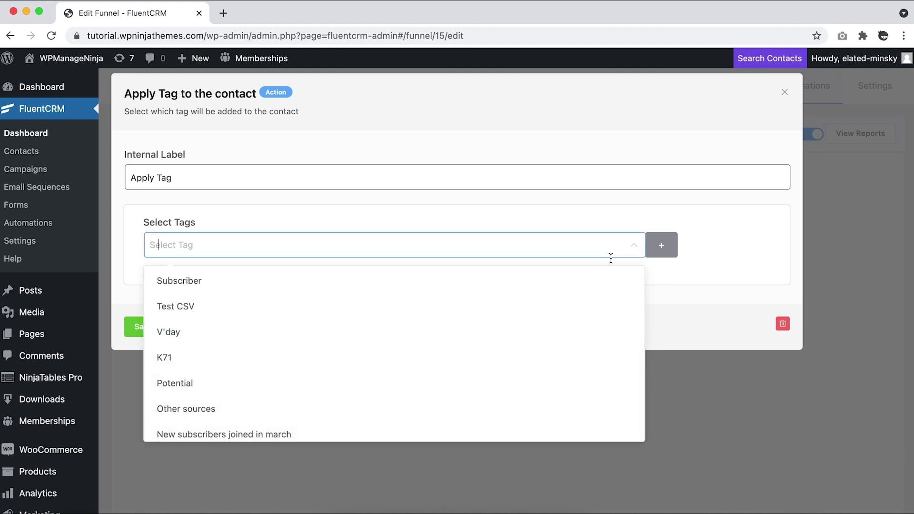
scroll(553, 307, down, 2)
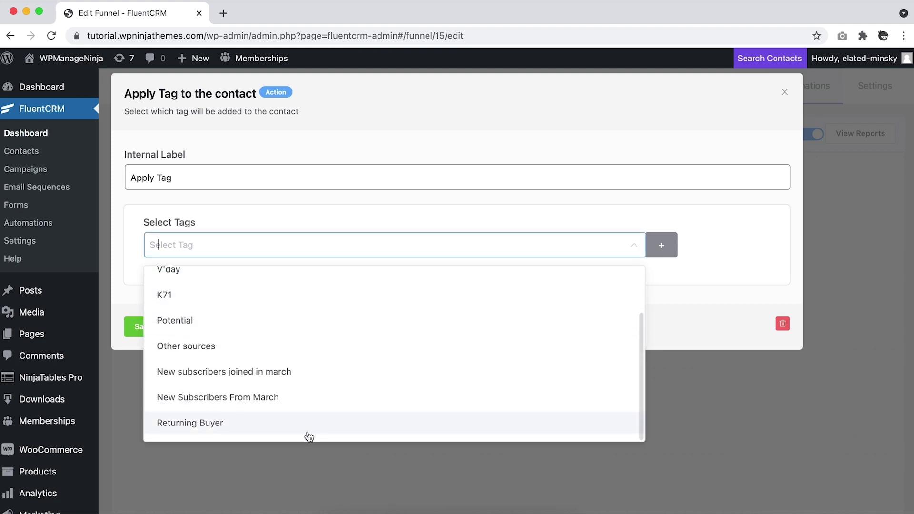
click(684, 304)
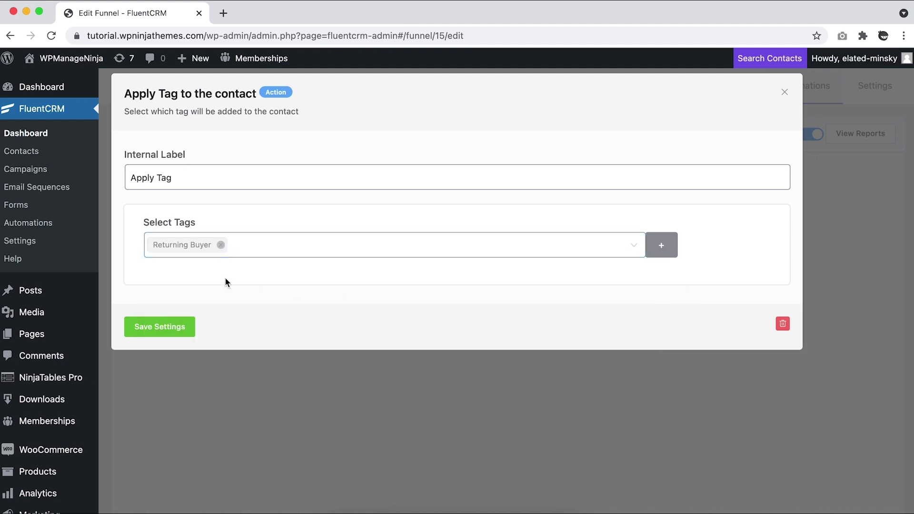
Step: Save the Returning Buyer Apply Tag step
click(175, 328)
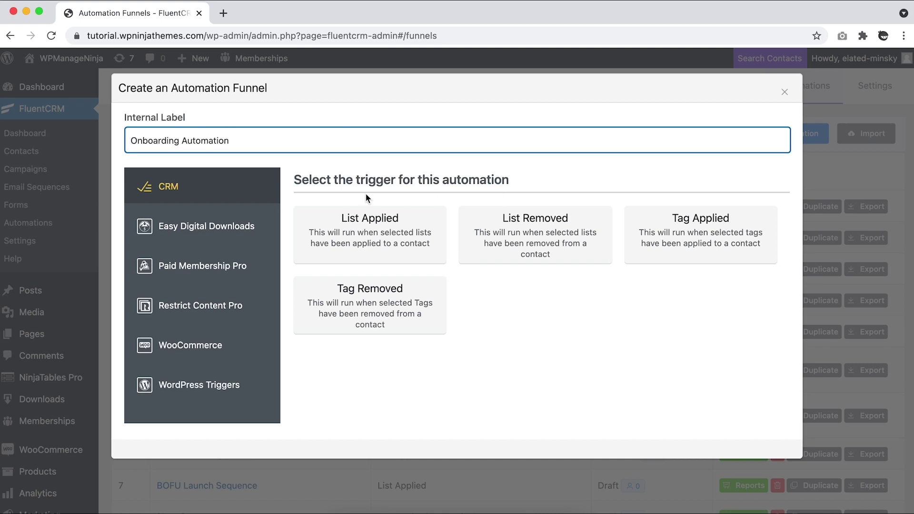
Step: Create the onboarding funnel on WooCommerce New Order (Processing) and save its trigger settings
click(185, 359)
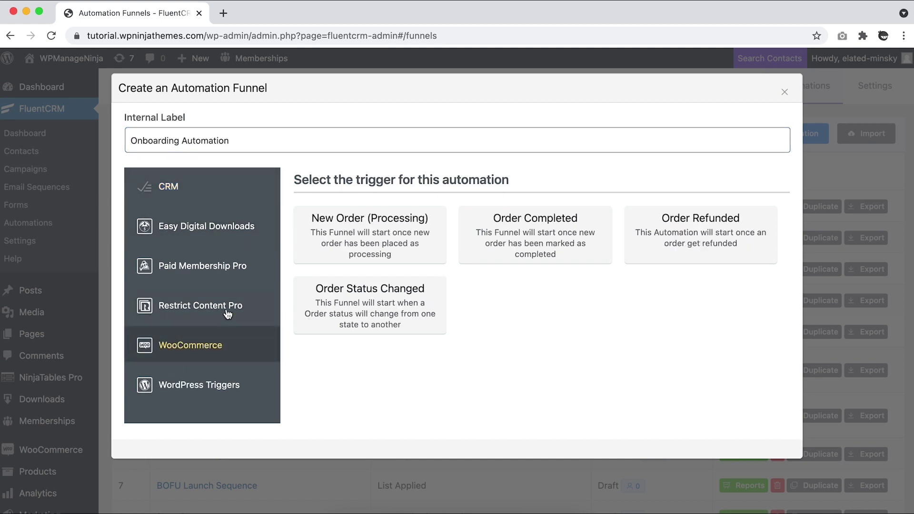
click(407, 244)
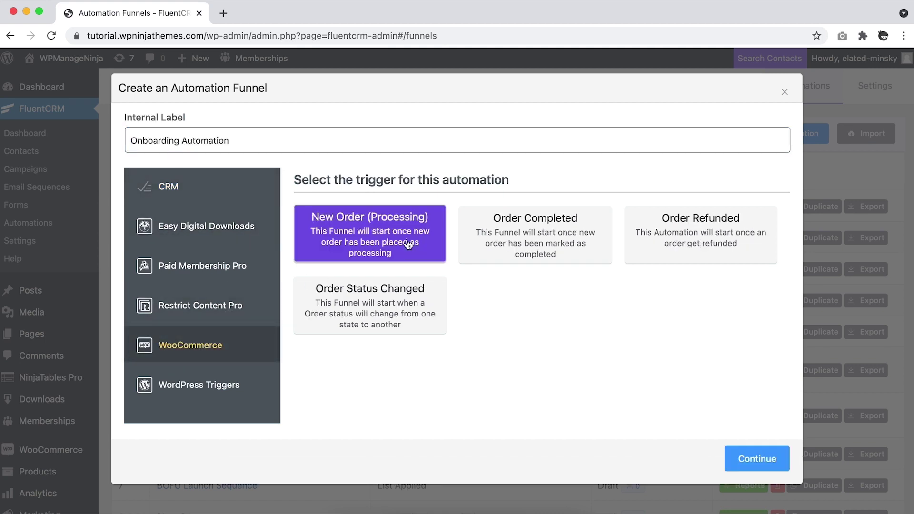
click(745, 474)
scroll(410, 294, down, 4)
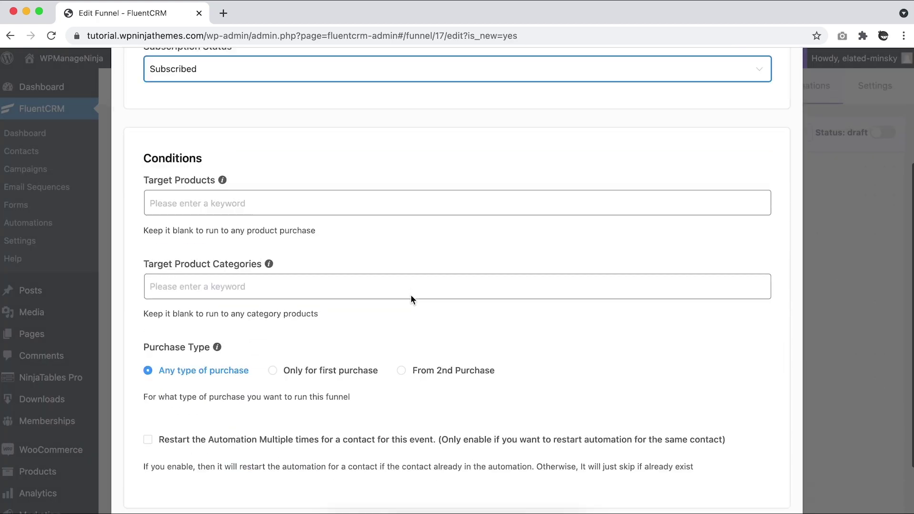
scroll(410, 294, down, 2)
click(167, 464)
Step: Add a Set Sequence Emails step assigning the Onboarding Email Seq sequence
click(508, 238)
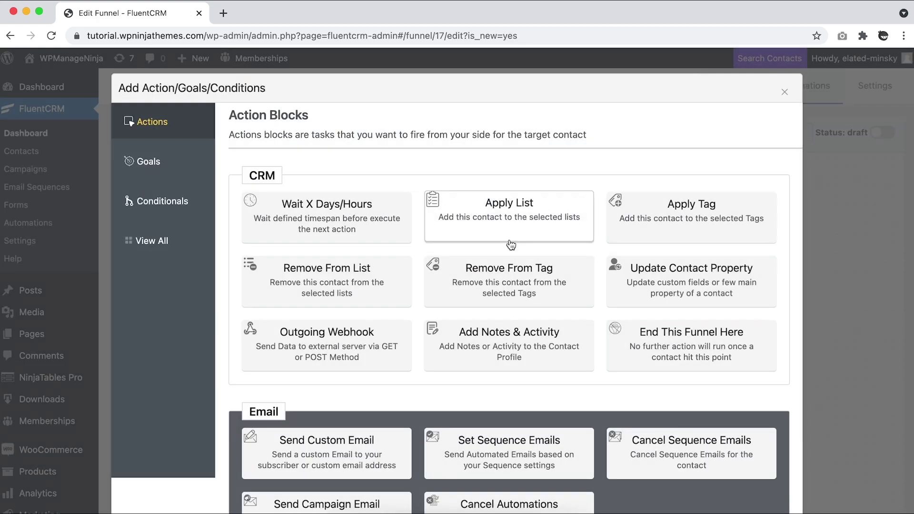
scroll(511, 244, down, 3)
click(482, 329)
click(472, 251)
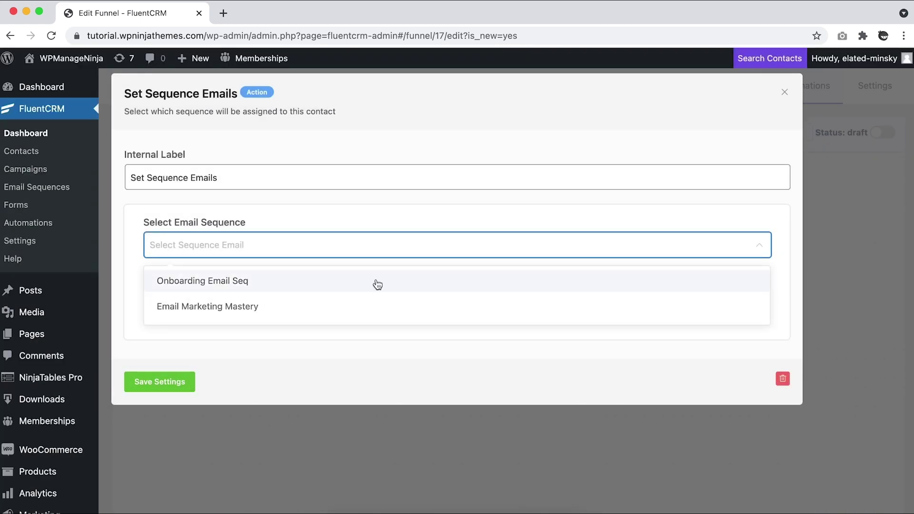
click(249, 286)
click(171, 381)
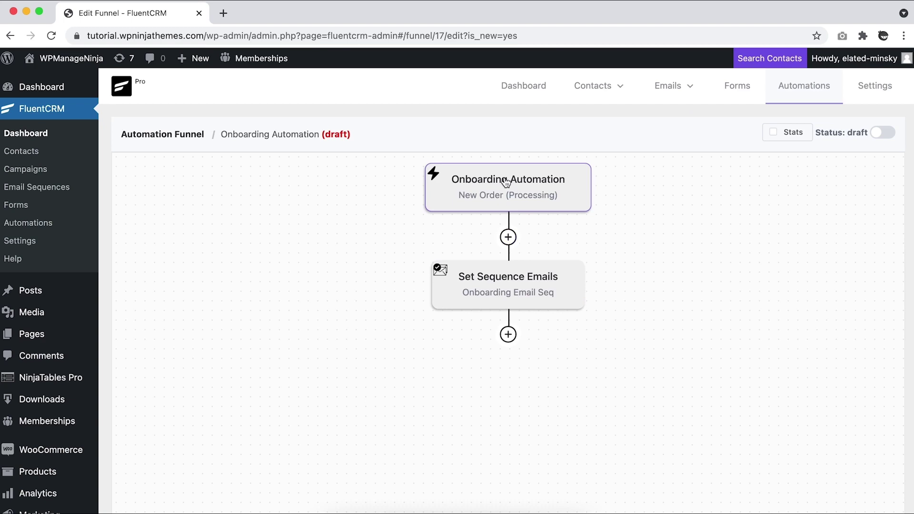
Step: Insert a new step between the two steps and show all available block types
click(508, 237)
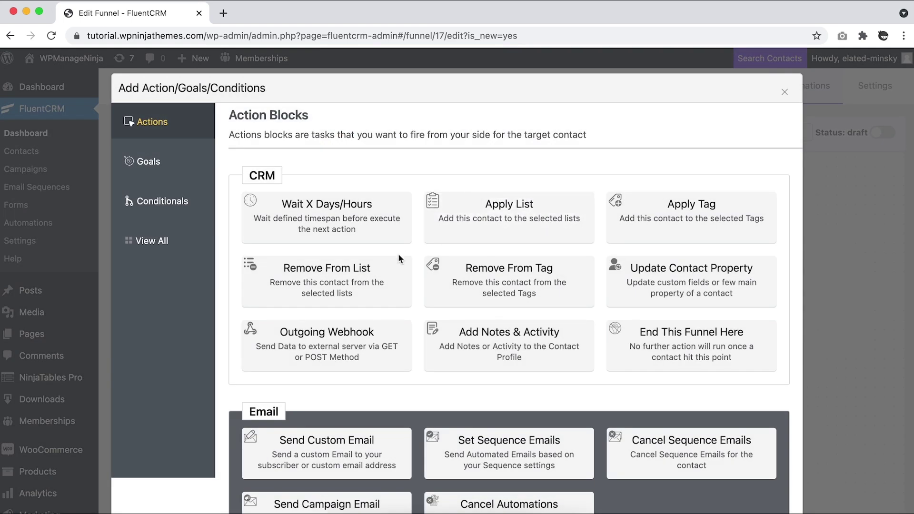
scroll(399, 259, down, 1)
scroll(399, 259, down, 5)
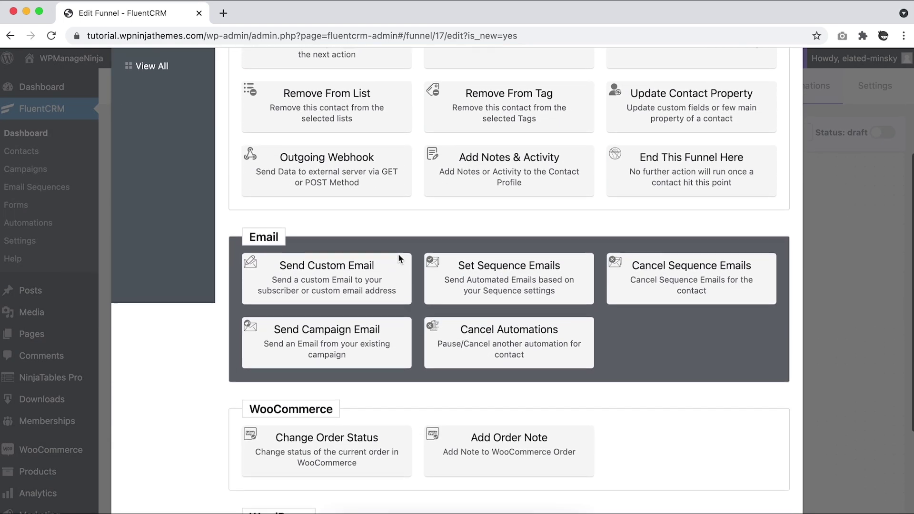
scroll(346, 244, up, 7)
click(165, 240)
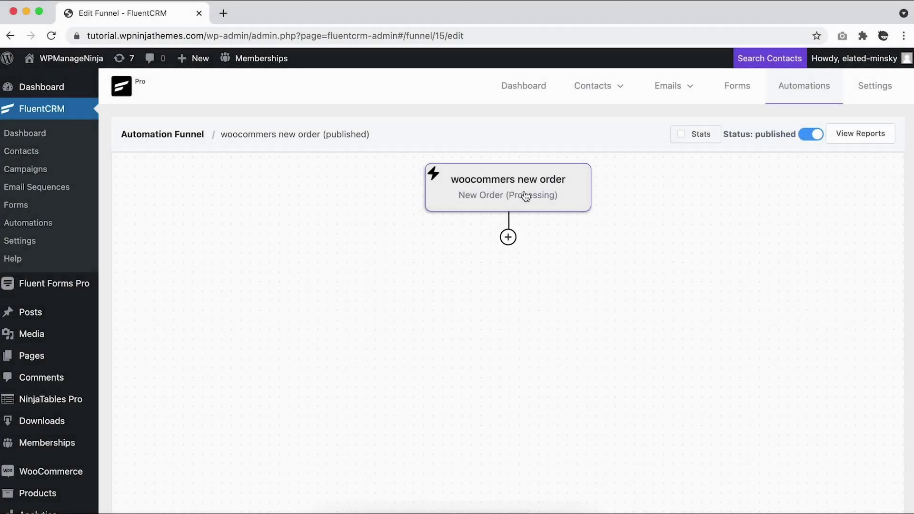
Step: Keep only Test Product as the order trigger's target product
click(544, 195)
scroll(461, 264, down, 3)
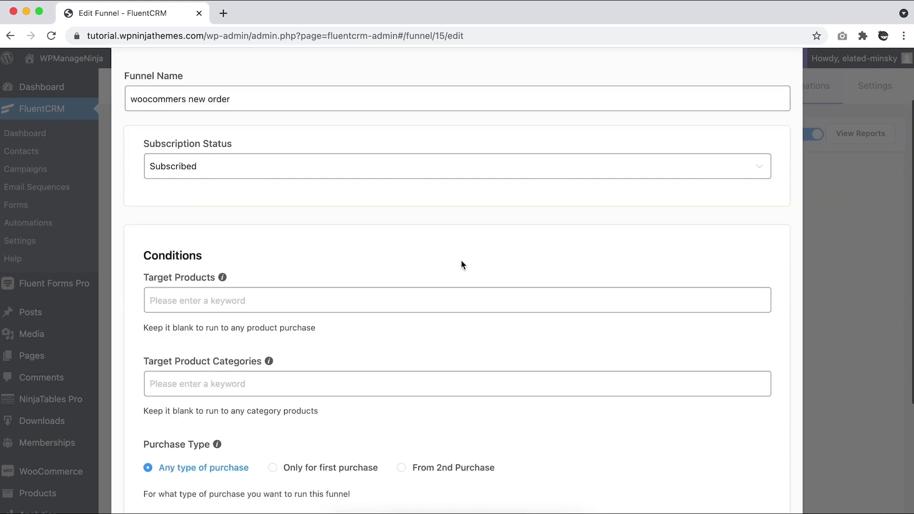
click(369, 279)
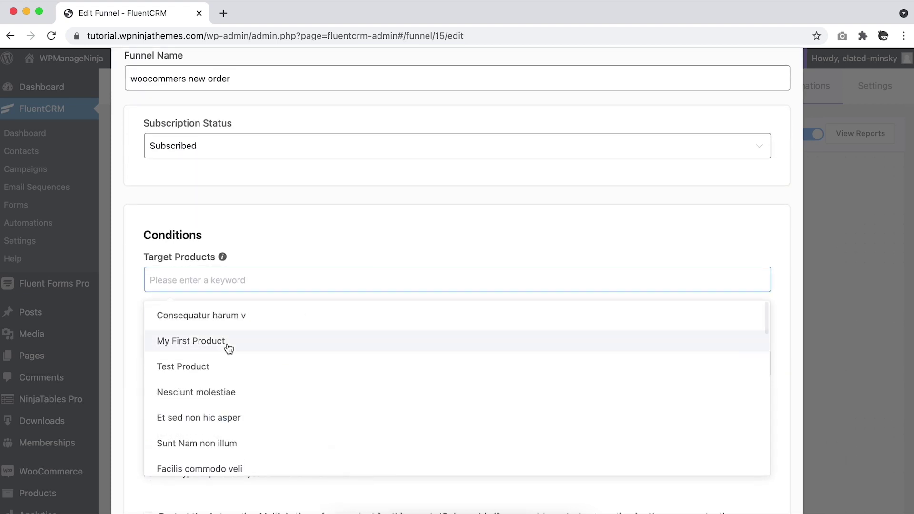
click(234, 417)
click(388, 232)
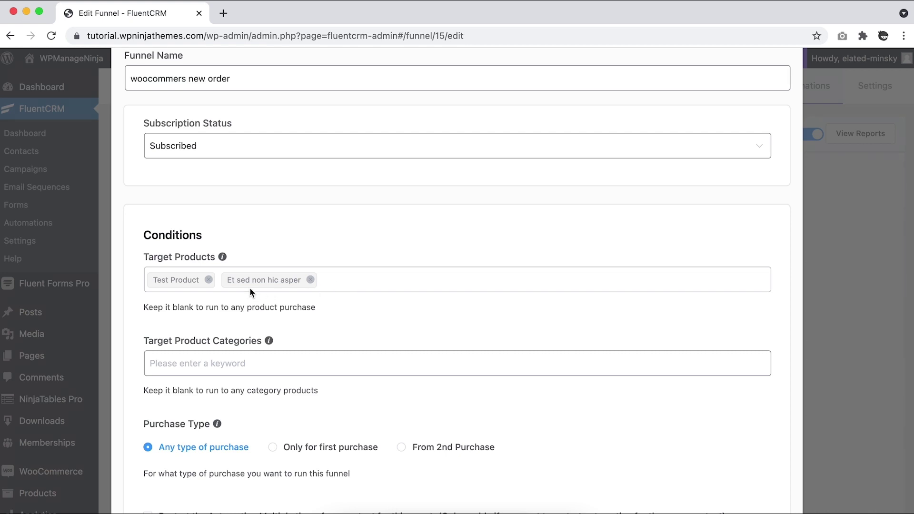
click(309, 280)
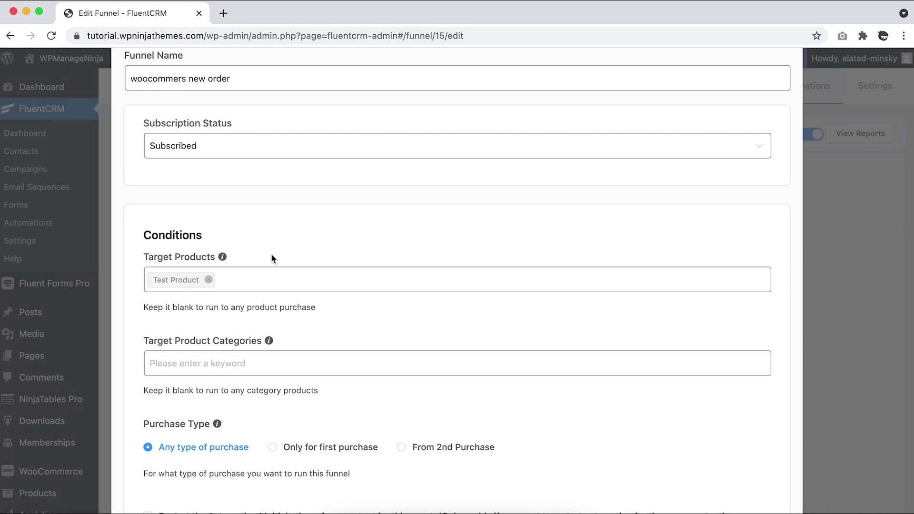
Step: Run the trigger only on first purchase, leave restart unchecked, and save
scroll(271, 258, down, 5)
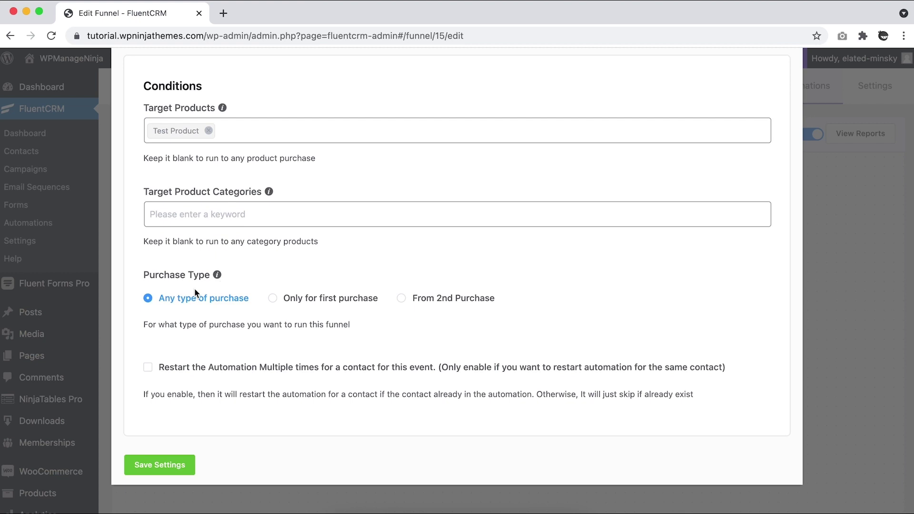
click(304, 306)
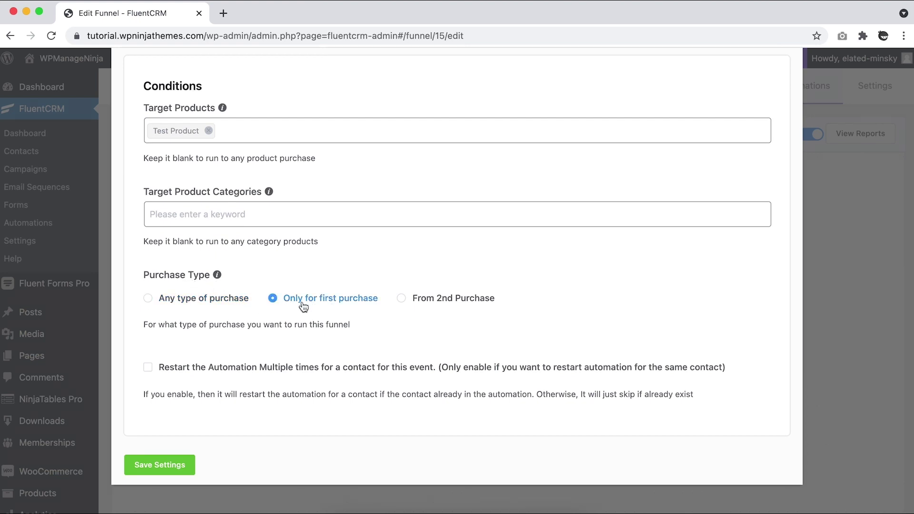
click(152, 369)
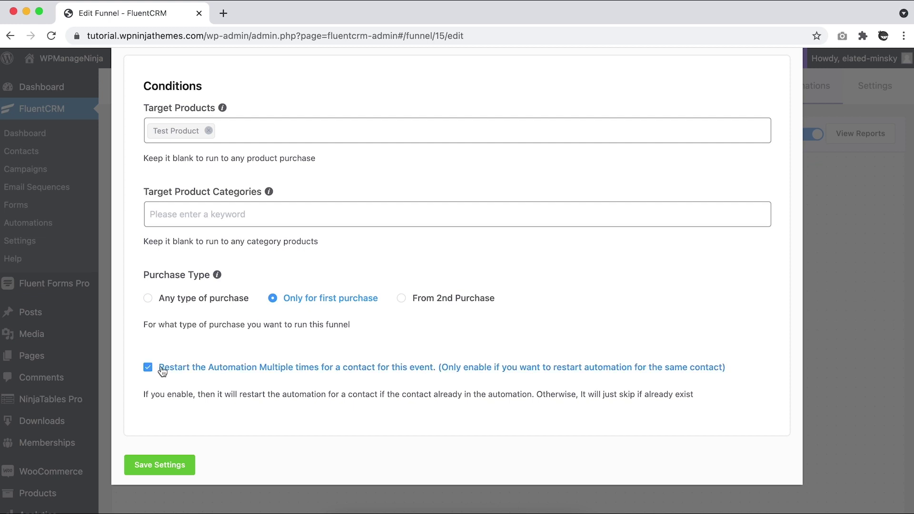
click(162, 372)
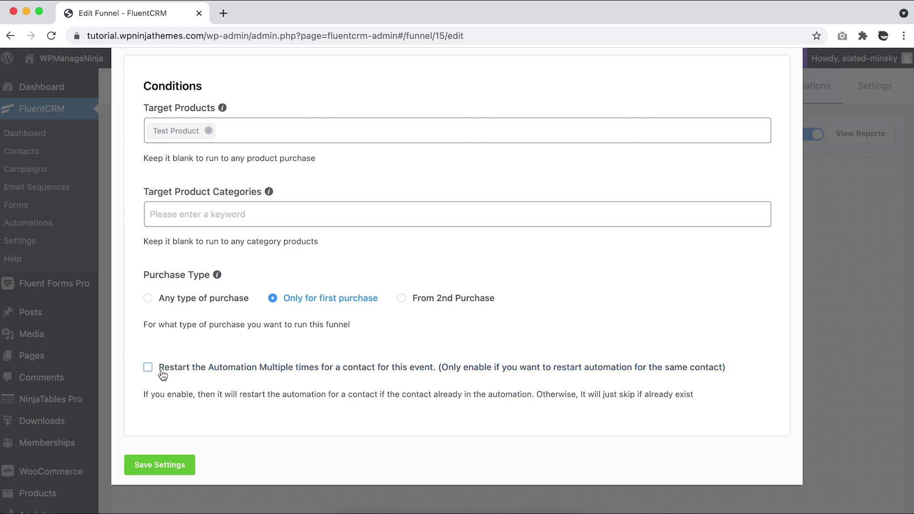
click(168, 465)
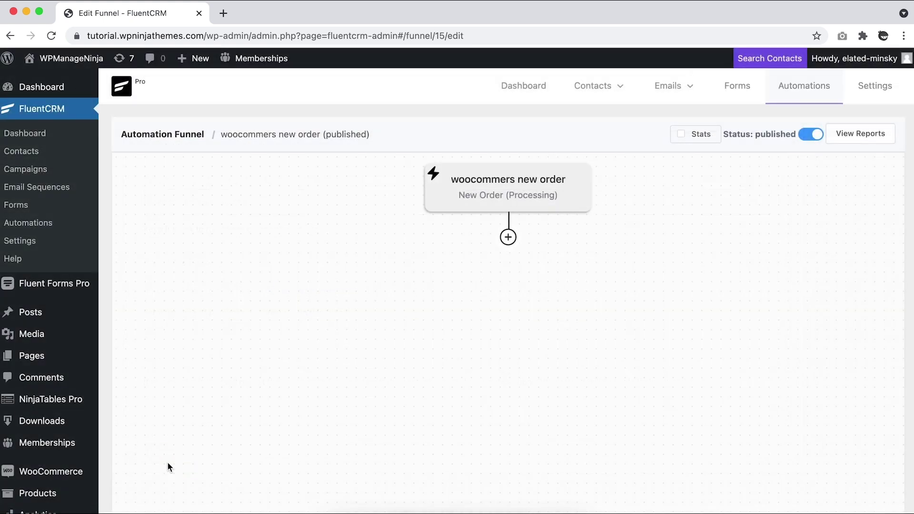
Step: Add a Set Sequence Emails step after the trigger using the Email Marketing Mastery sequence
click(508, 236)
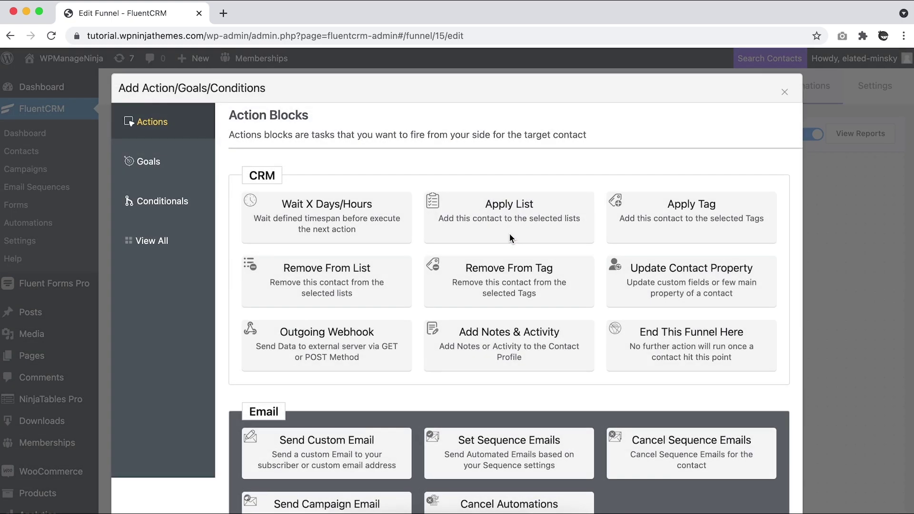
scroll(509, 233, down, 3)
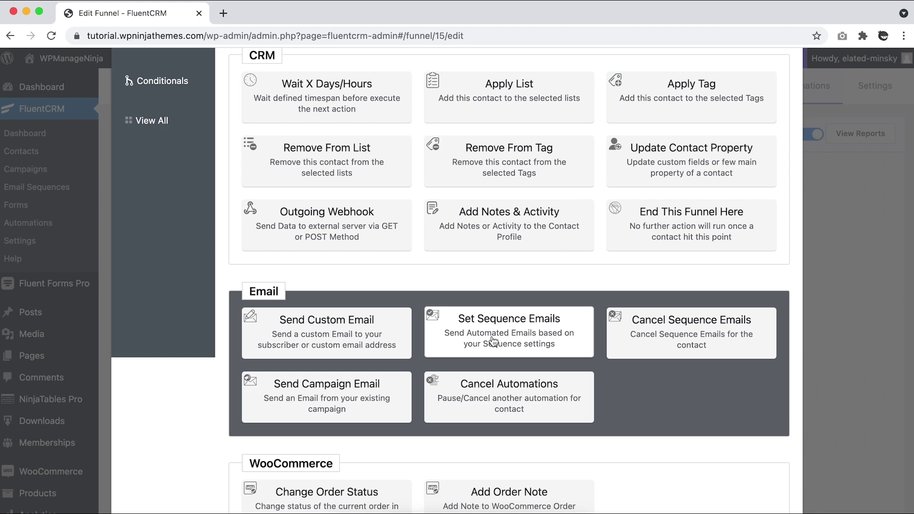
click(493, 342)
click(519, 255)
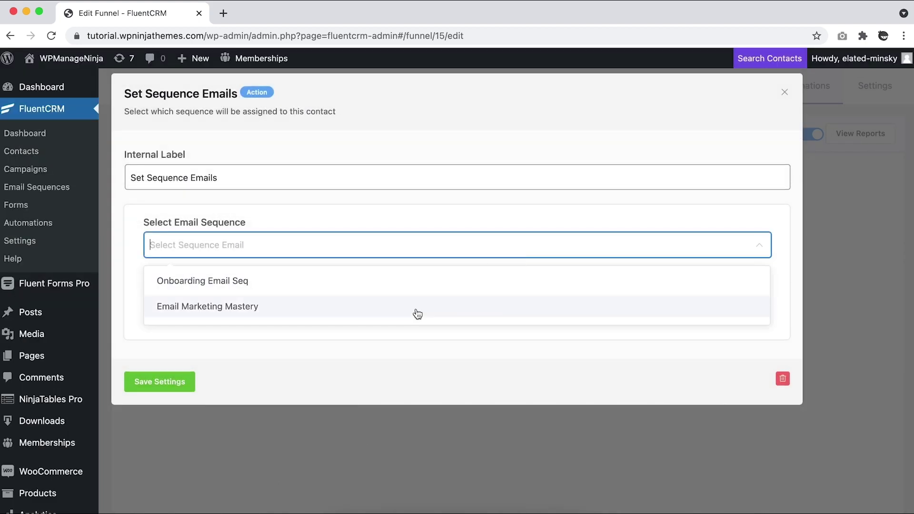
click(418, 314)
click(162, 382)
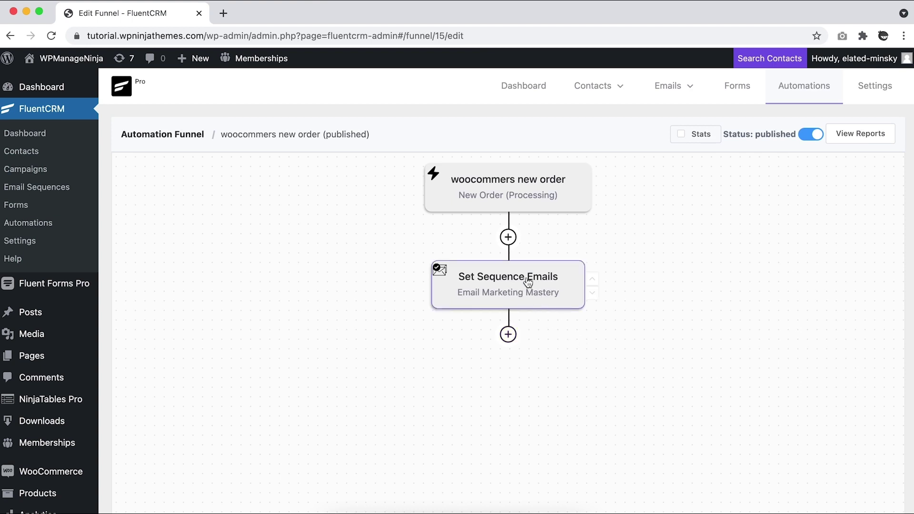
Step: Append a Wait X Days/Hours step set to 10 Minutes and save it
click(507, 334)
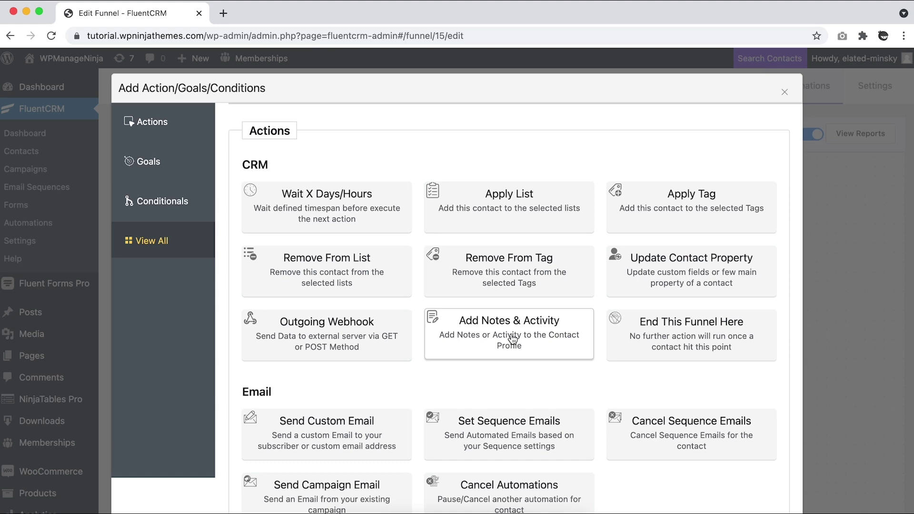
click(337, 202)
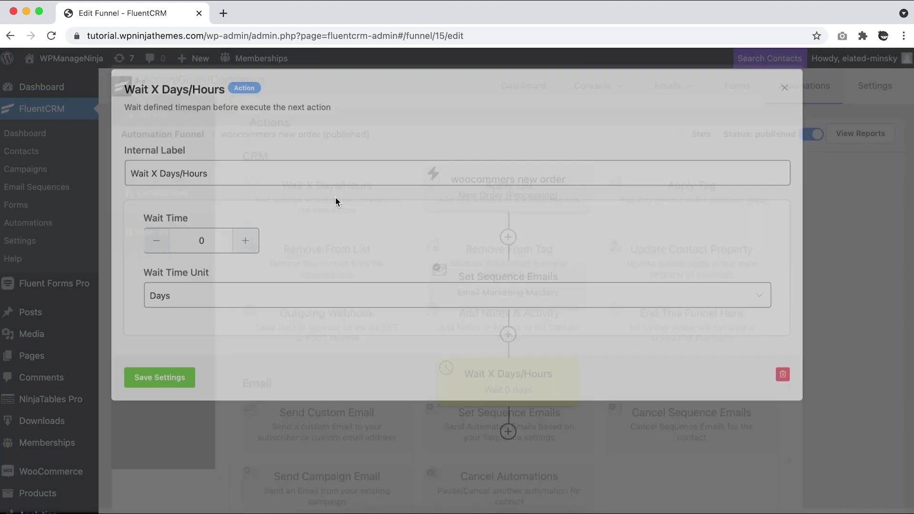
click(217, 241)
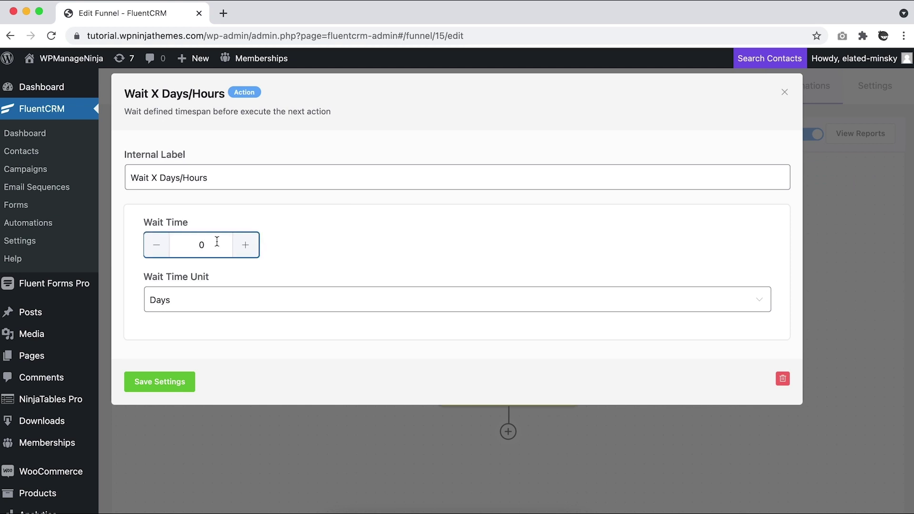
key(Left)
text(1)
click(222, 271)
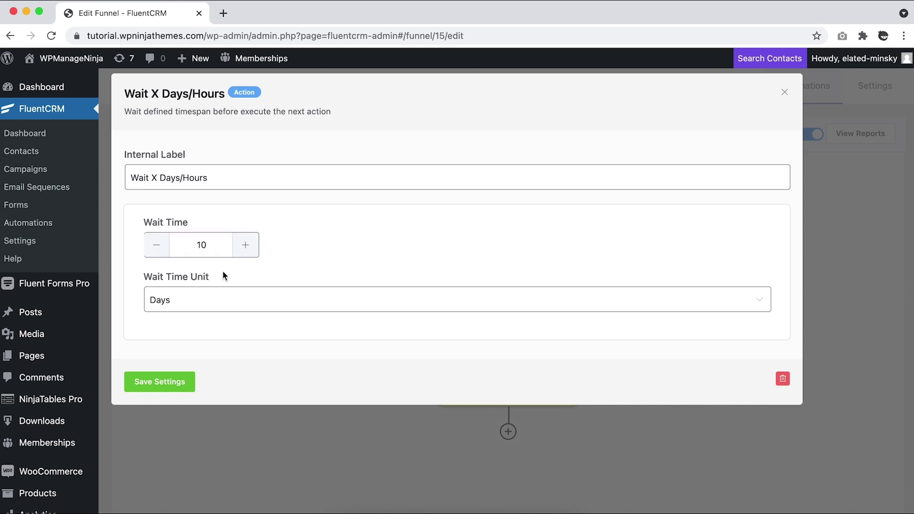
scroll(222, 271, down, 2)
click(241, 301)
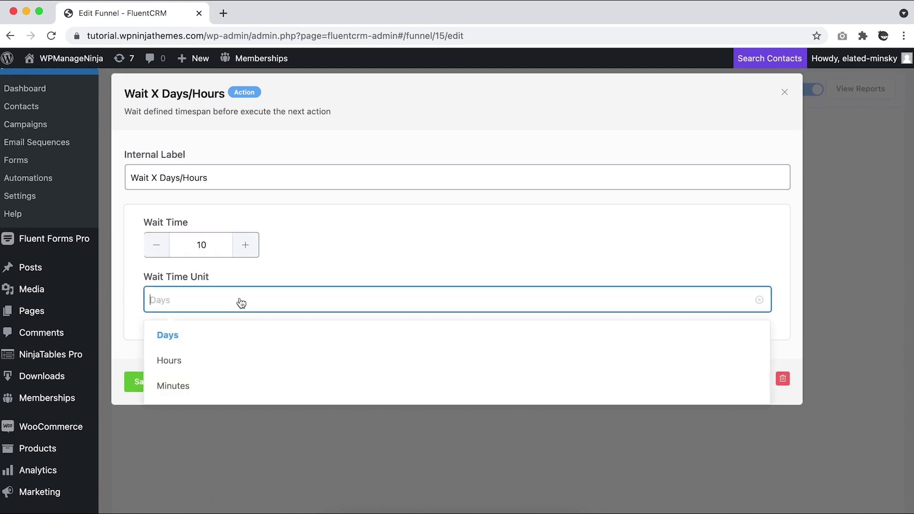
click(192, 387)
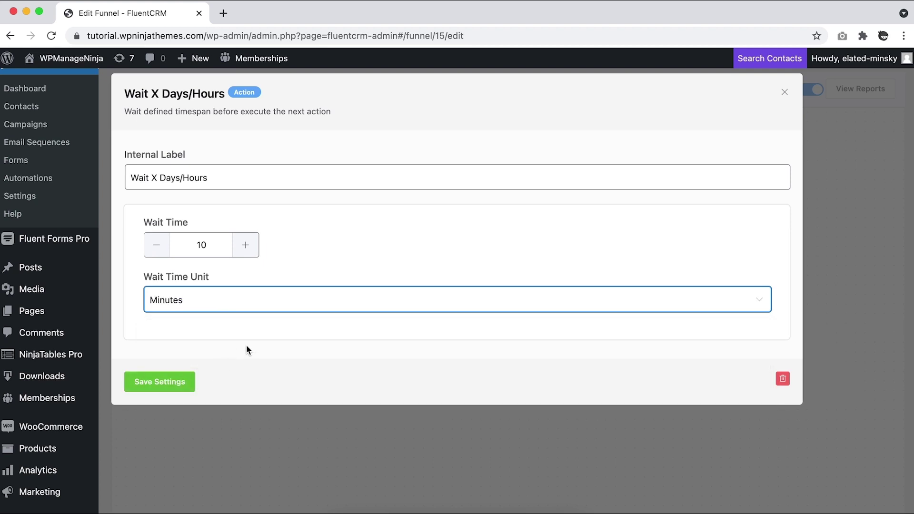
click(171, 381)
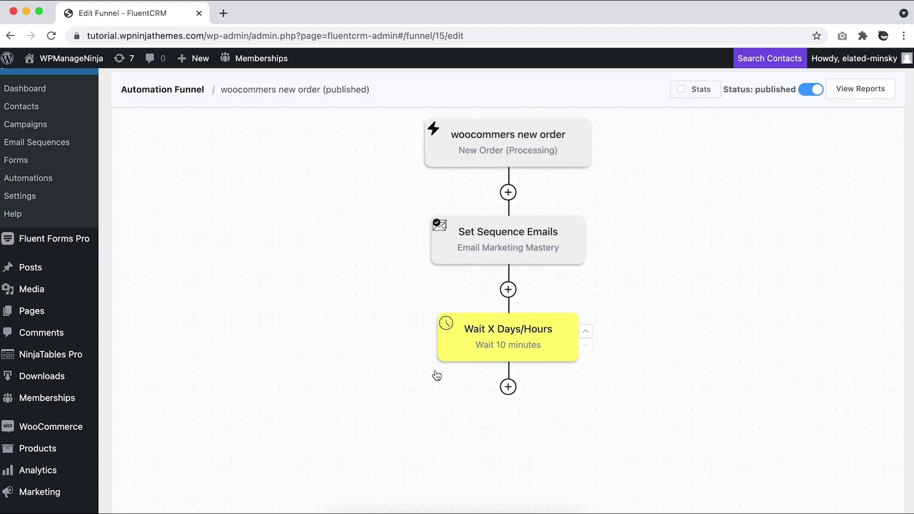
Step: Add a Woocommerce Conditions block at the funnel's end checking Total Order Value
click(509, 386)
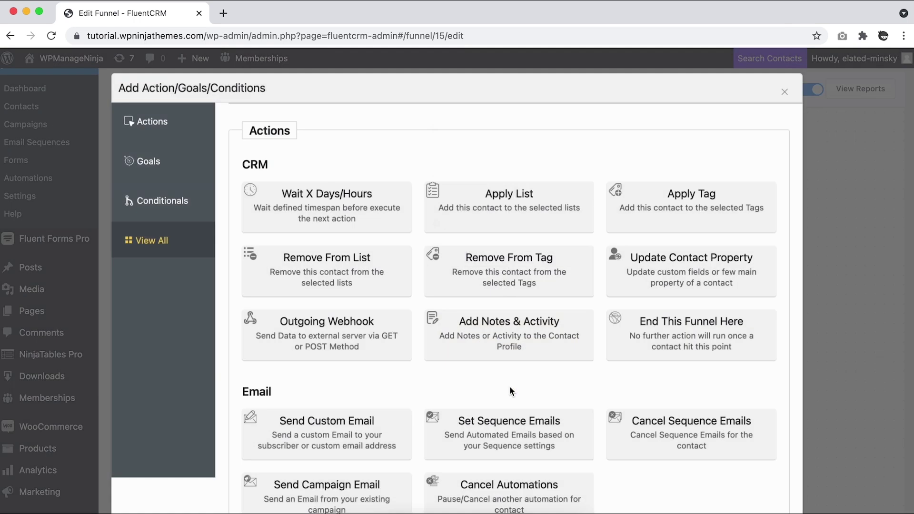
click(160, 199)
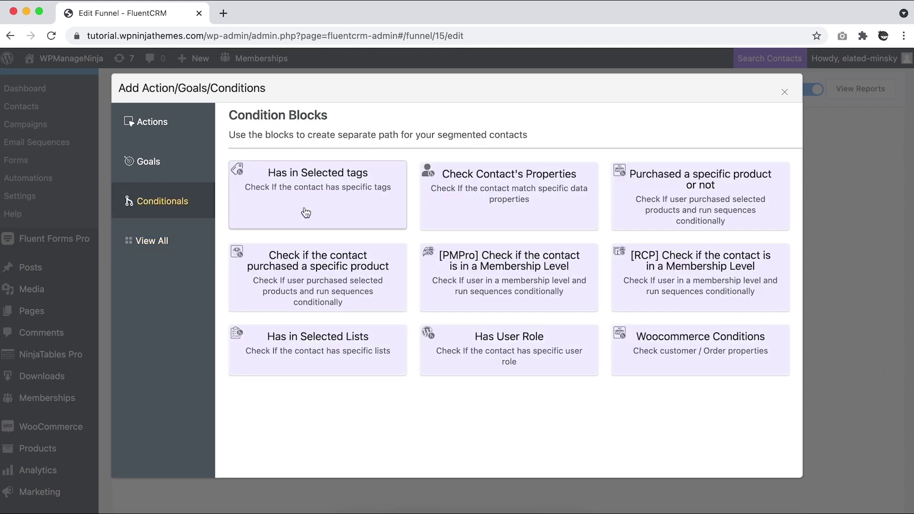
click(693, 356)
click(233, 280)
click(255, 336)
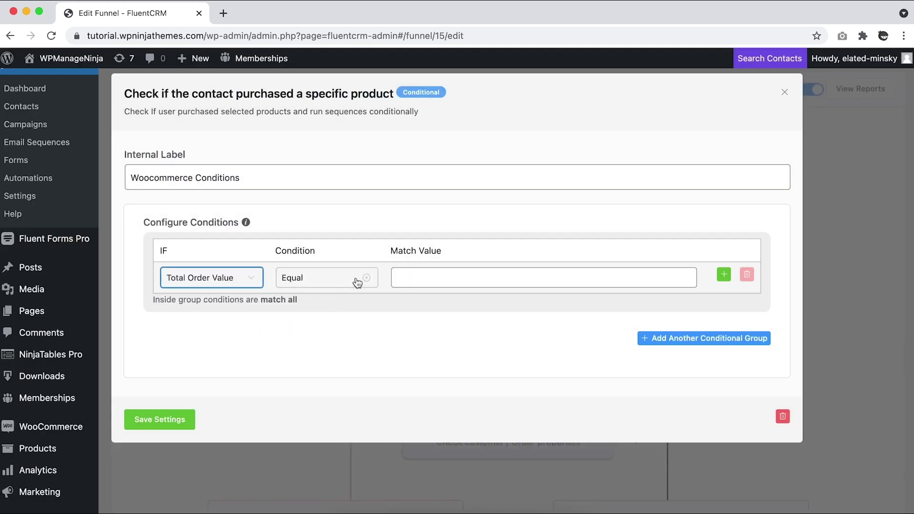
Step: Set the condition to Greater Than 500 and start a second condition row
click(341, 281)
click(300, 360)
click(463, 274)
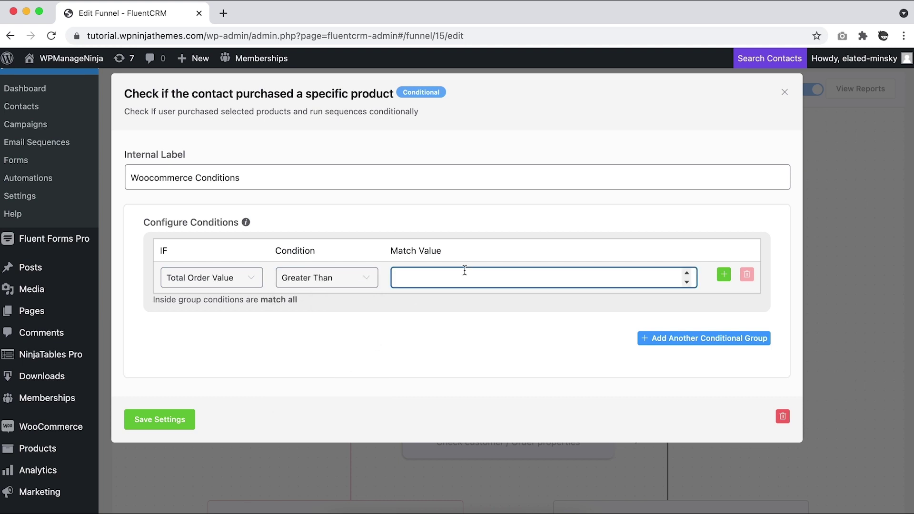
text(500)
click(724, 275)
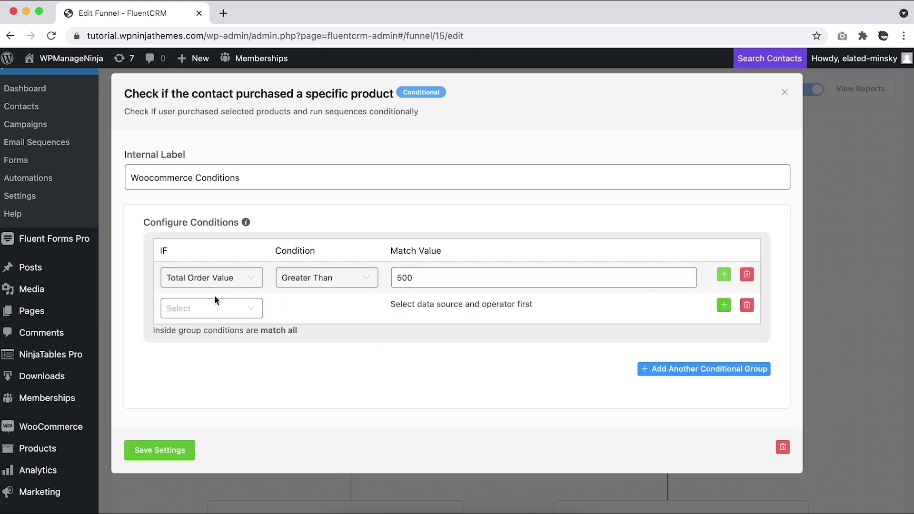
click(214, 309)
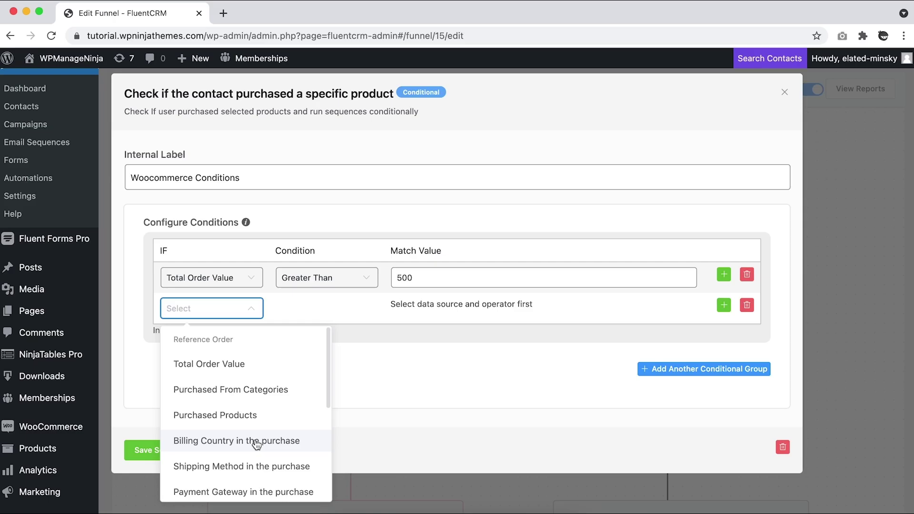